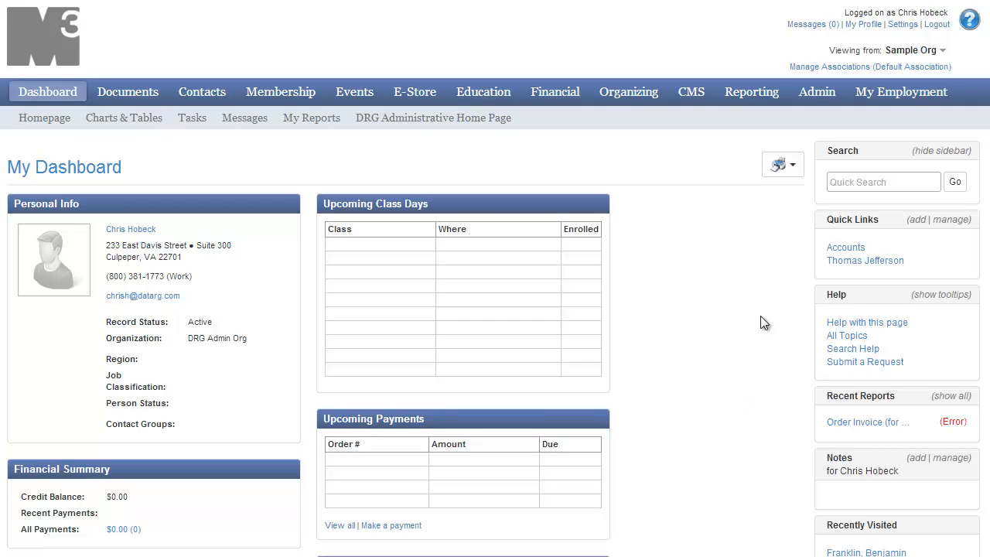
# Step: Create a new security group named Students in the administration area, leaving it unshared
pyautogui.click(809, 91)
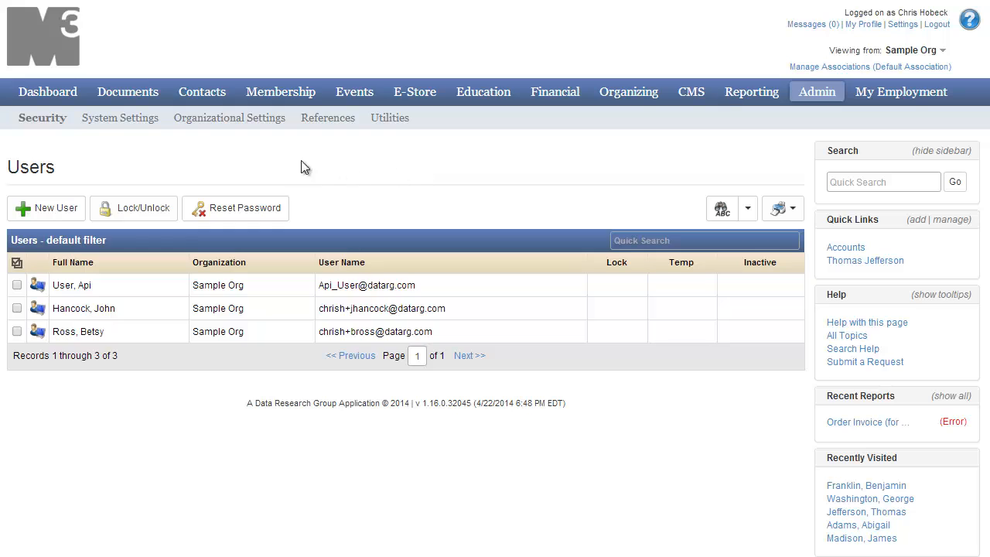
pyautogui.moveTo(28, 116)
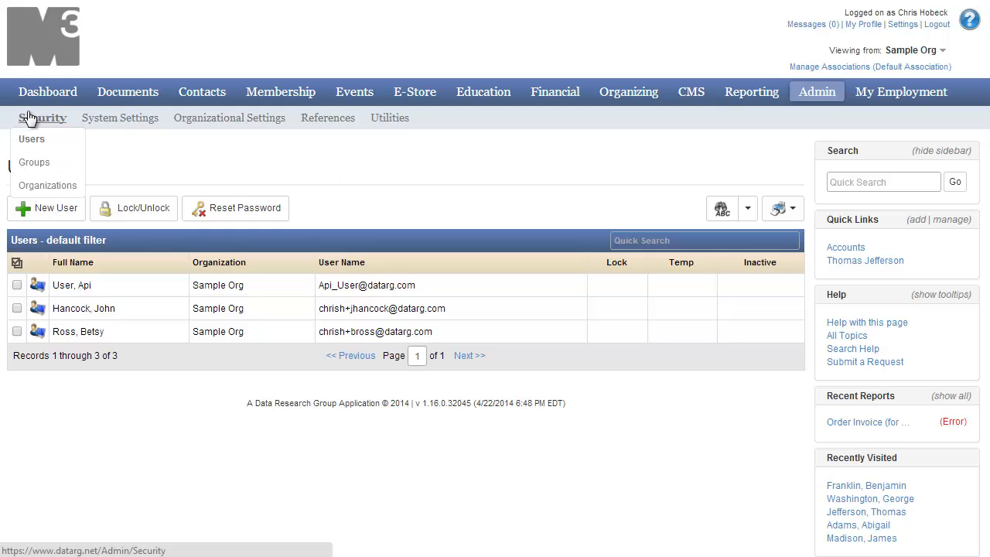
pyautogui.click(26, 162)
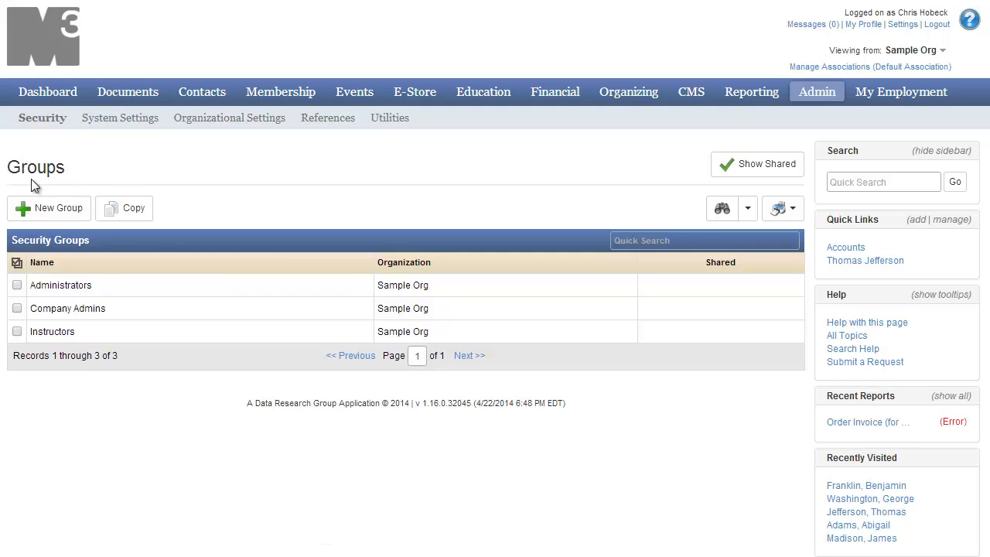
pyautogui.click(34, 206)
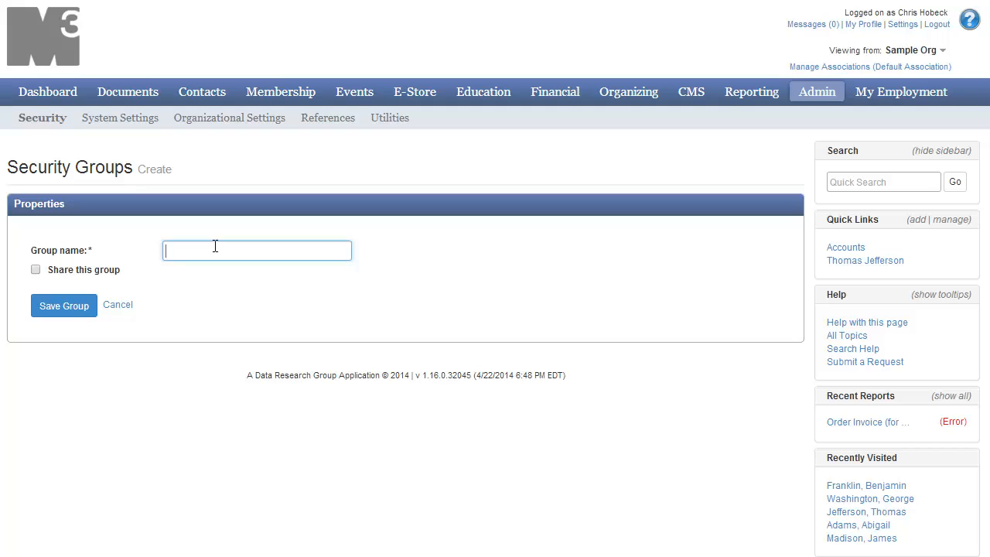
pyautogui.write('Students')
pyautogui.click(59, 304)
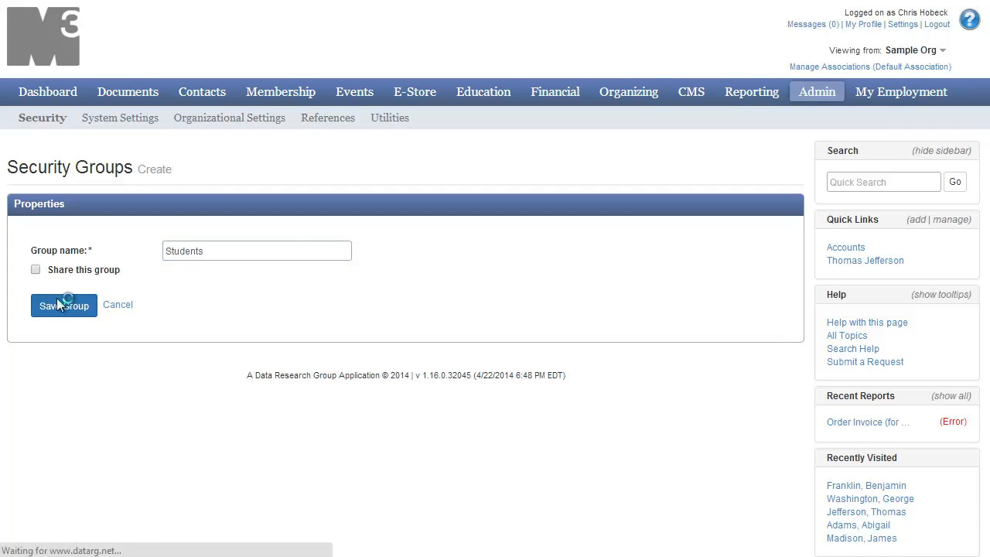
# Step: Look at the functions under Dashboard in the permission tree and try denying its Add permission
pyautogui.scroll(-1, 159, 308)
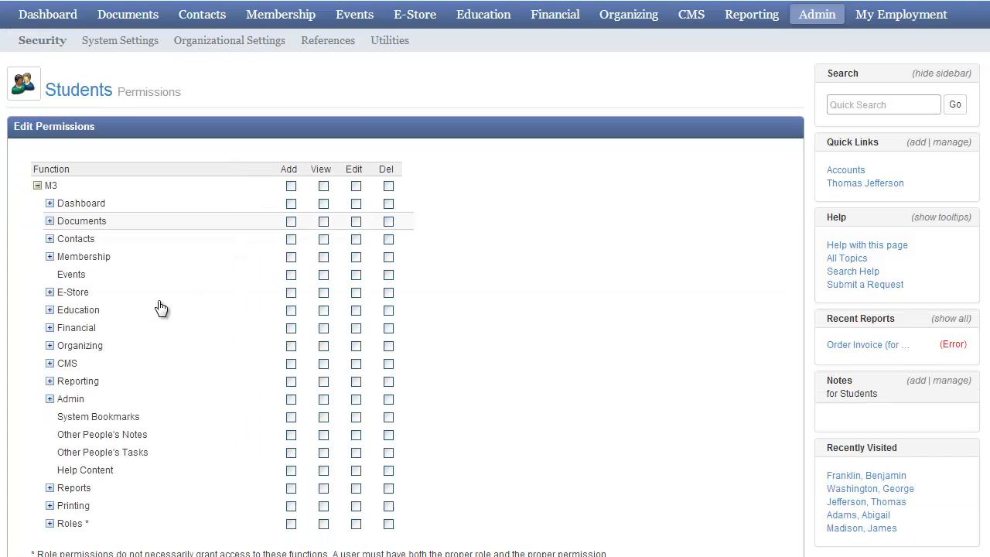
pyautogui.scroll(-1, 161, 307)
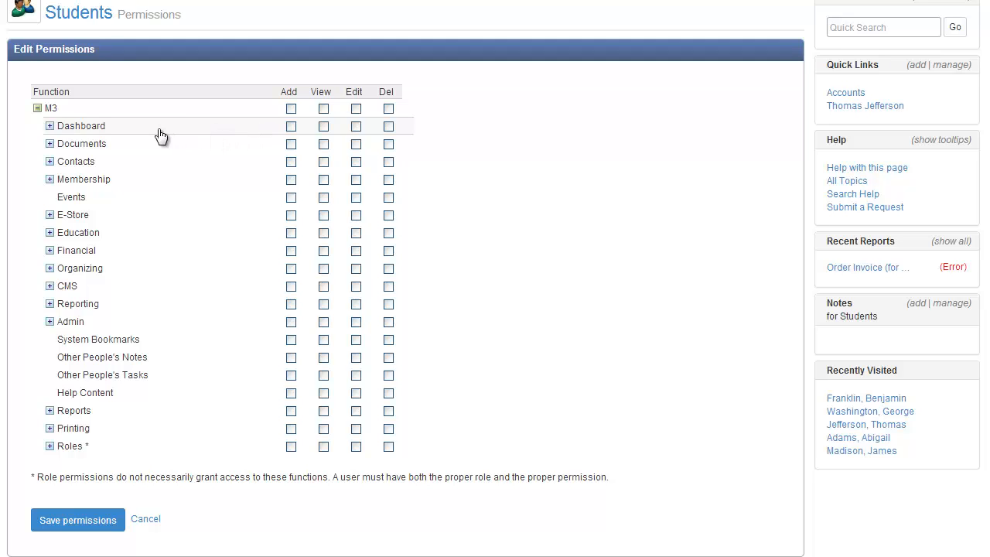
pyautogui.click(50, 126)
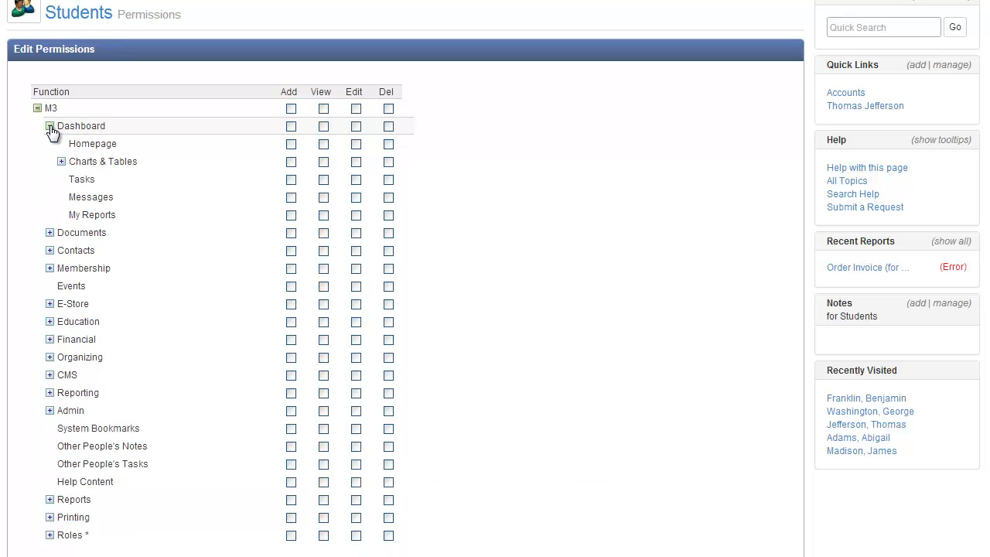
pyautogui.click(50, 126)
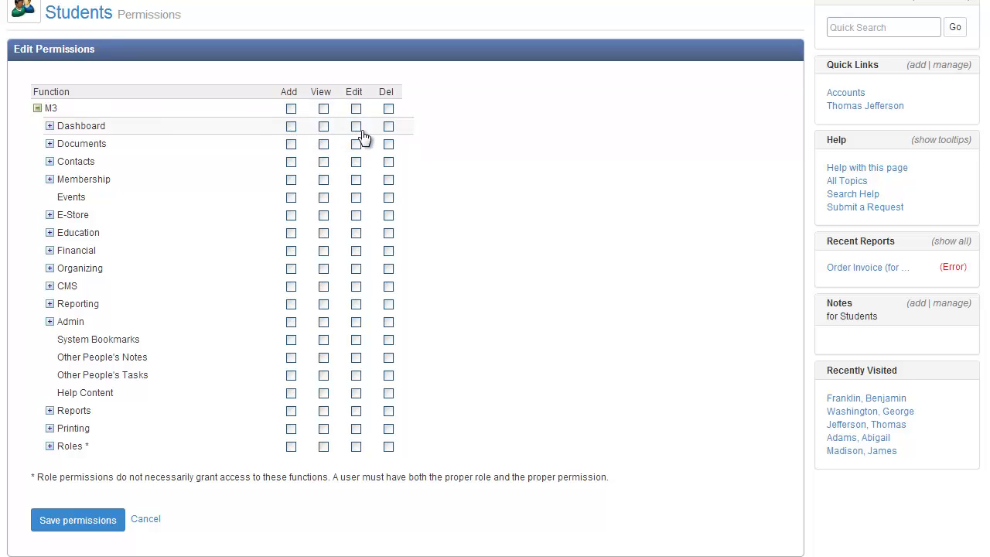
pyautogui.click(291, 129)
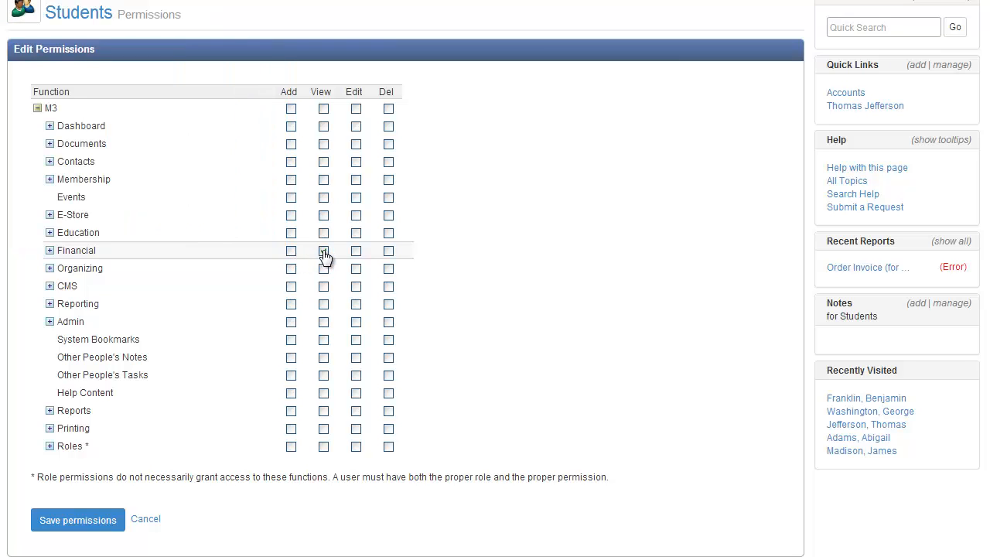
# Step: Try allowing and denying the View permission for Financial, and reset it to unset
pyautogui.click(324, 252)
pyautogui.click(216, 254)
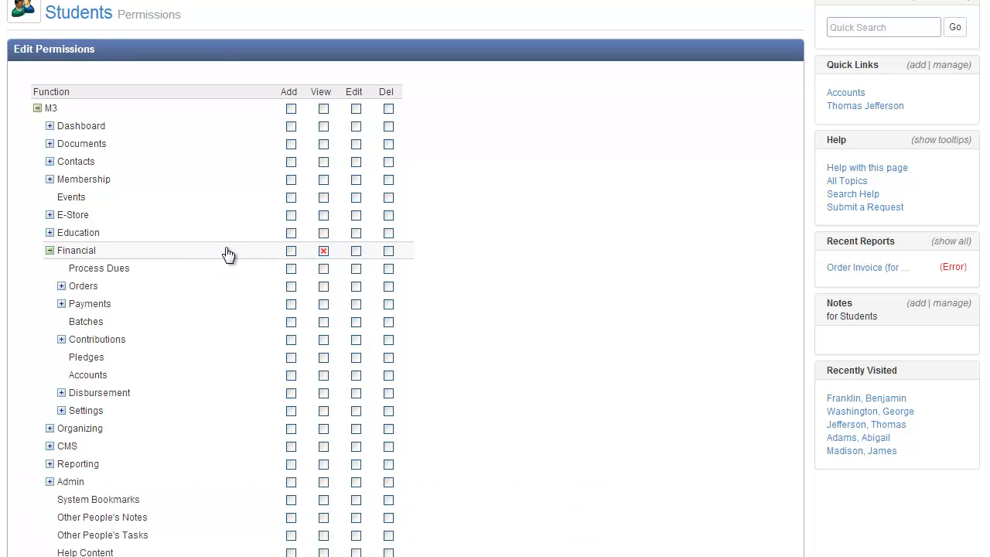
pyautogui.click(322, 249)
pyautogui.click(322, 249)
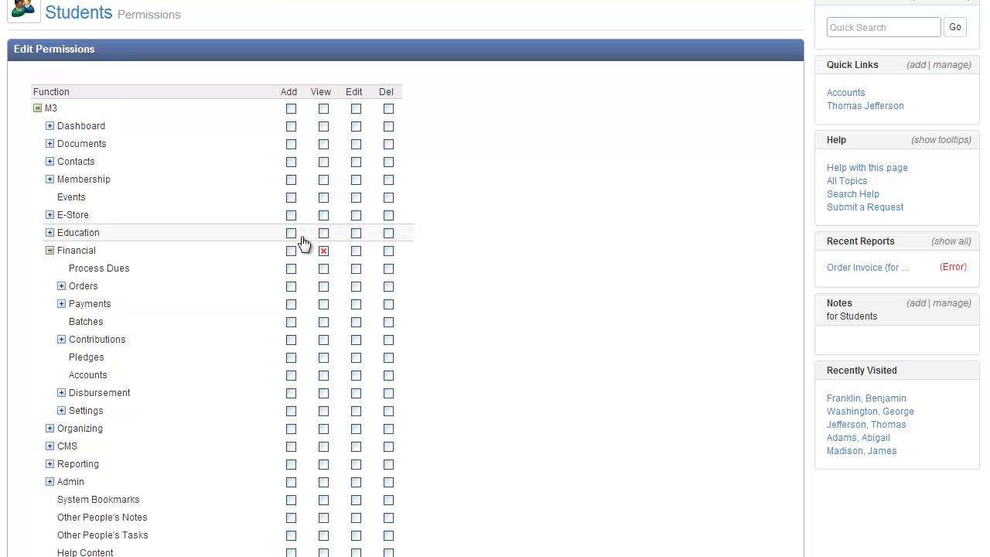
pyautogui.click(323, 253)
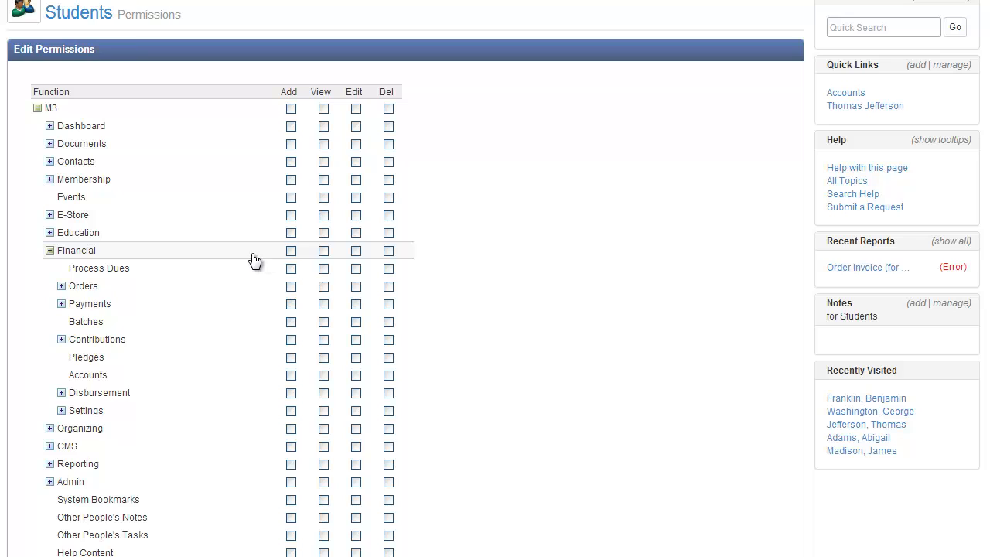
pyautogui.click(254, 255)
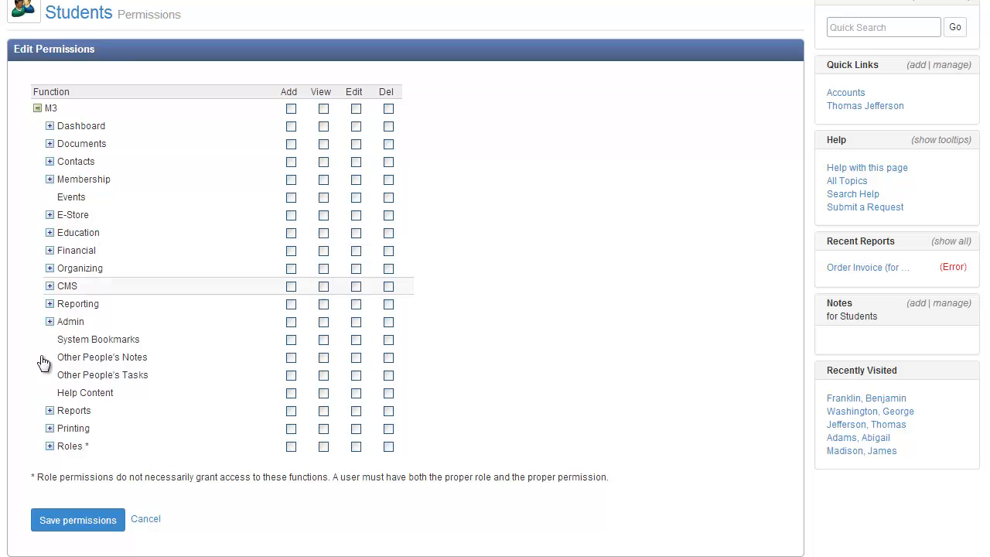
# Step: Under Roles, grant View on My Education and Add on its Applications and Evaluations functions
pyautogui.click(50, 446)
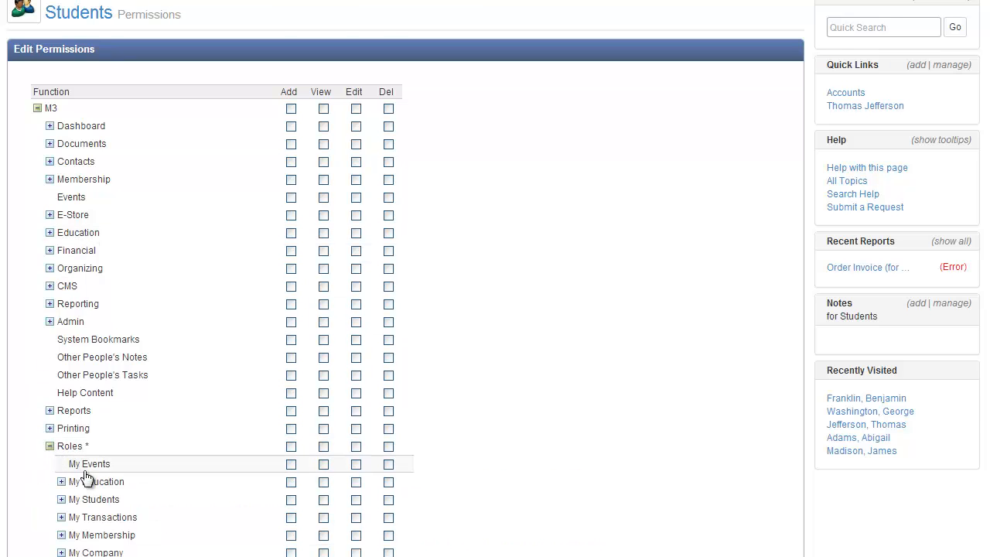
pyautogui.scroll(-2, 97, 464)
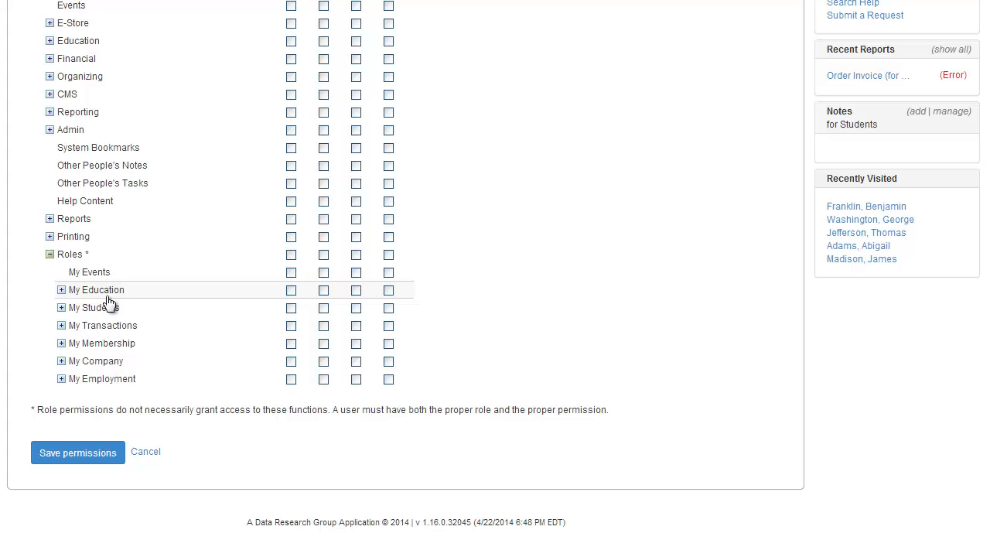
pyautogui.click(324, 292)
pyautogui.click(61, 291)
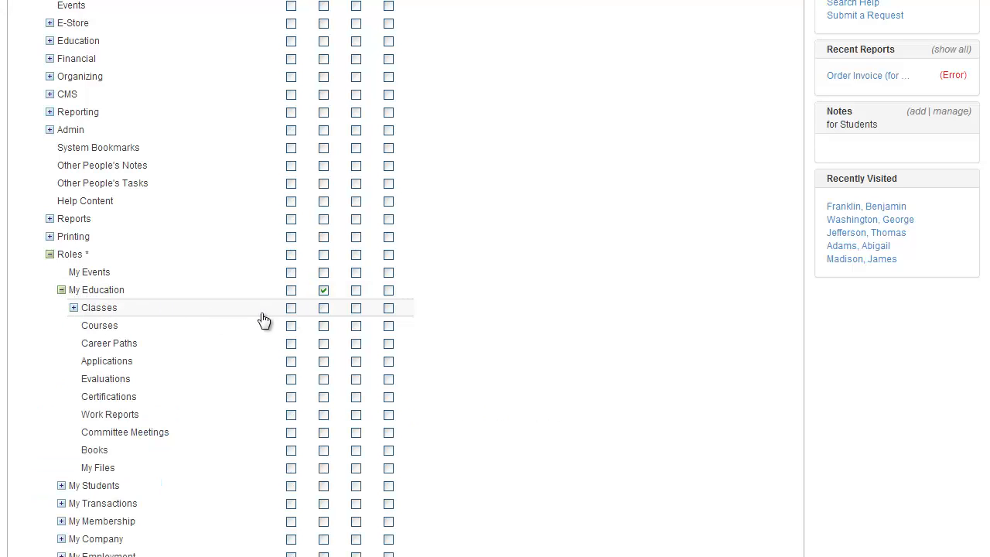
pyautogui.click(290, 363)
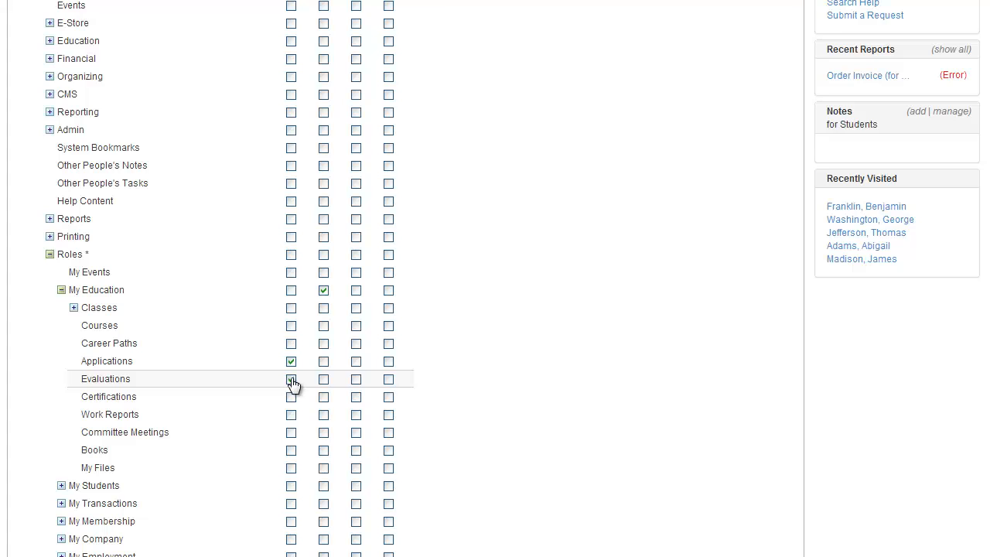
pyautogui.click(292, 380)
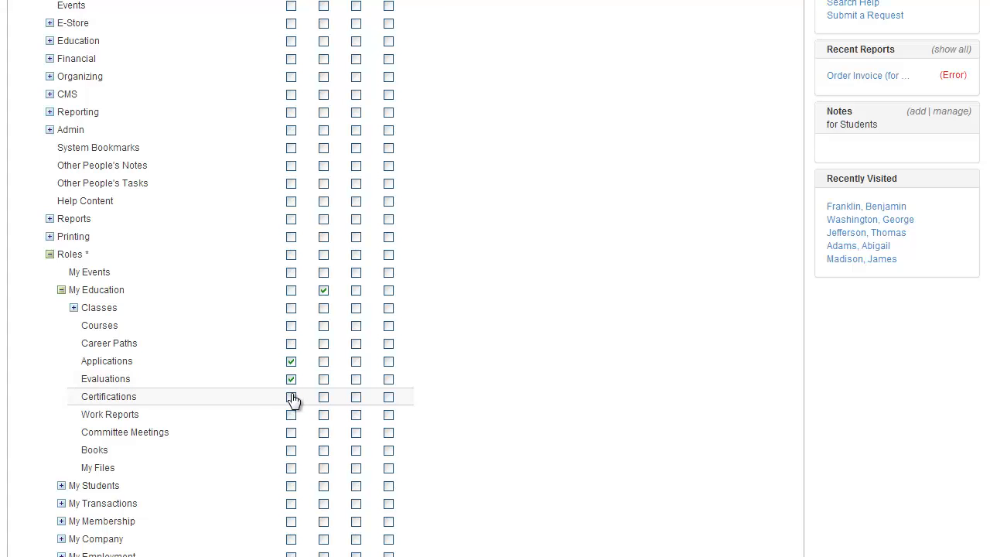
# Step: Grant Add, View, Edit and Delete permissions for both Certifications and Work Reports under My Education
pyautogui.click(292, 399)
pyautogui.click(323, 398)
pyautogui.click(355, 400)
pyautogui.click(388, 401)
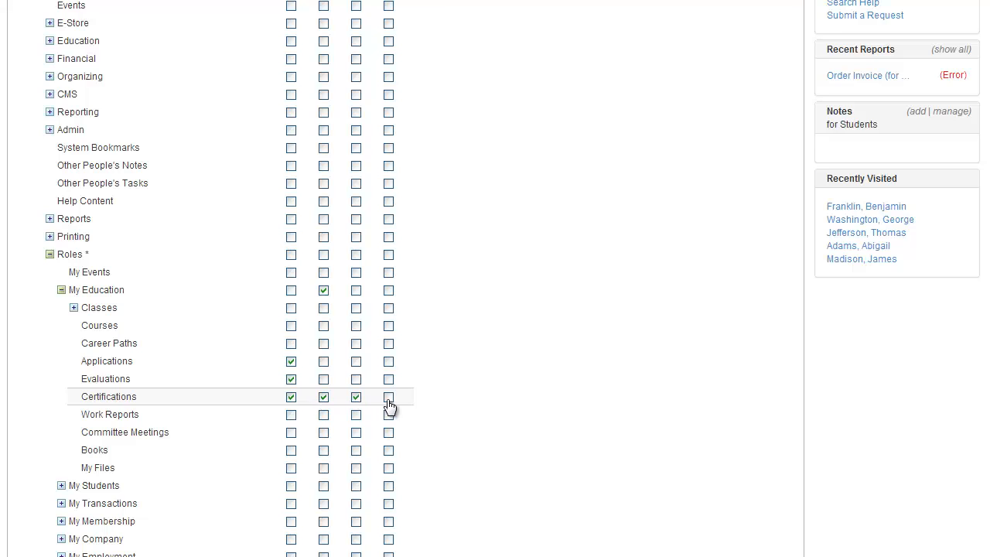
pyautogui.click(292, 416)
pyautogui.click(323, 416)
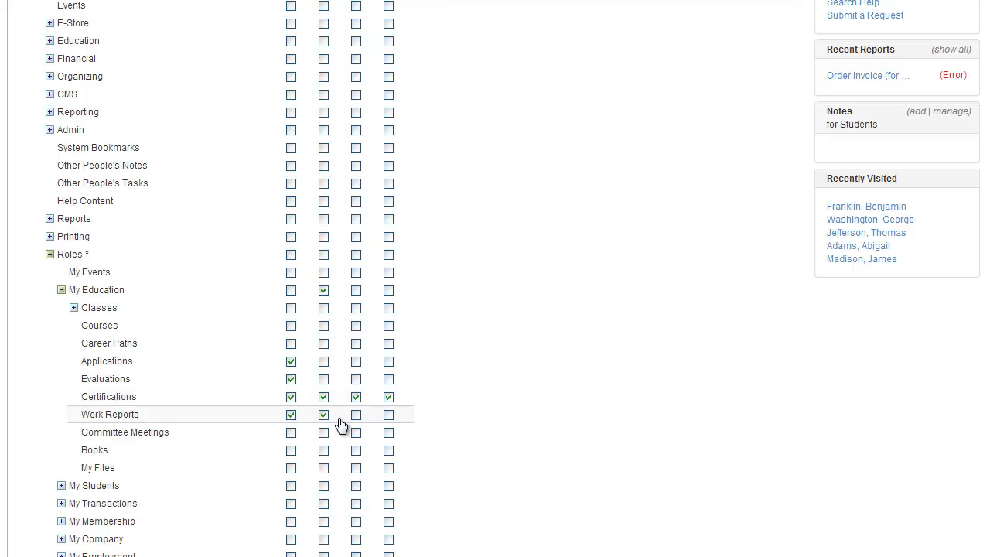
pyautogui.click(356, 416)
pyautogui.doubleClick(388, 416)
pyautogui.click(389, 415)
# Step: Grant Add and View permissions on My Transactions and Printing, and save the group's permissions
pyautogui.scroll(-1, 356, 414)
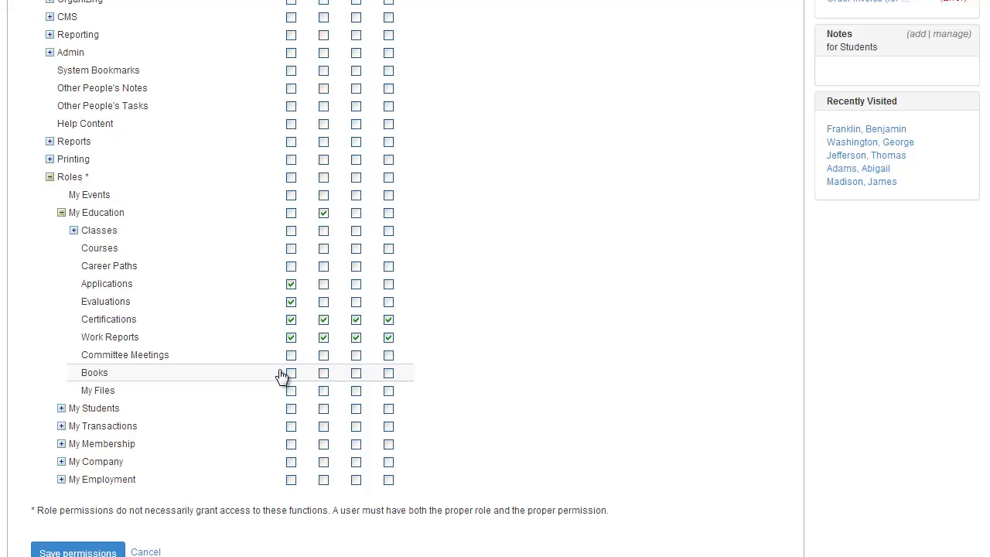
pyautogui.click(292, 427)
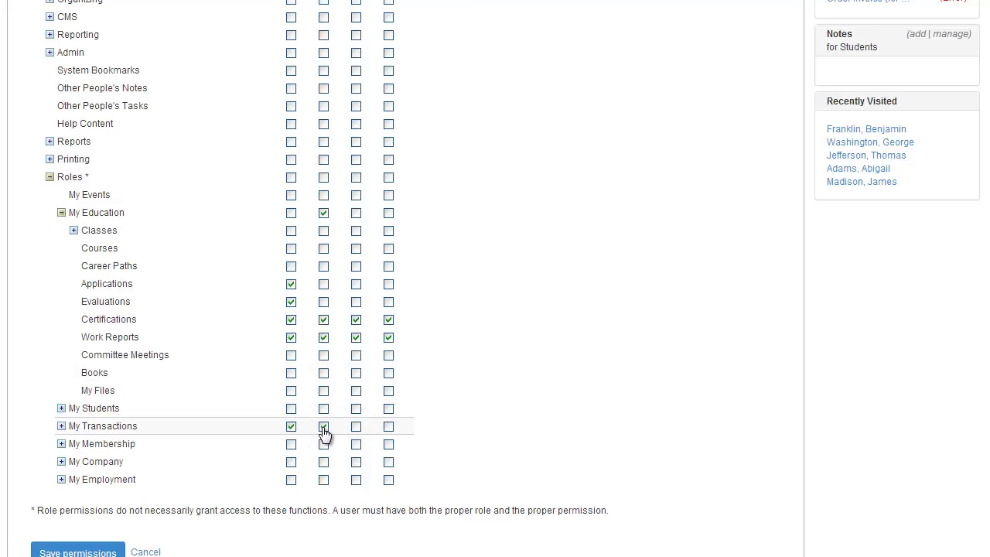
pyautogui.click(291, 160)
pyautogui.click(323, 163)
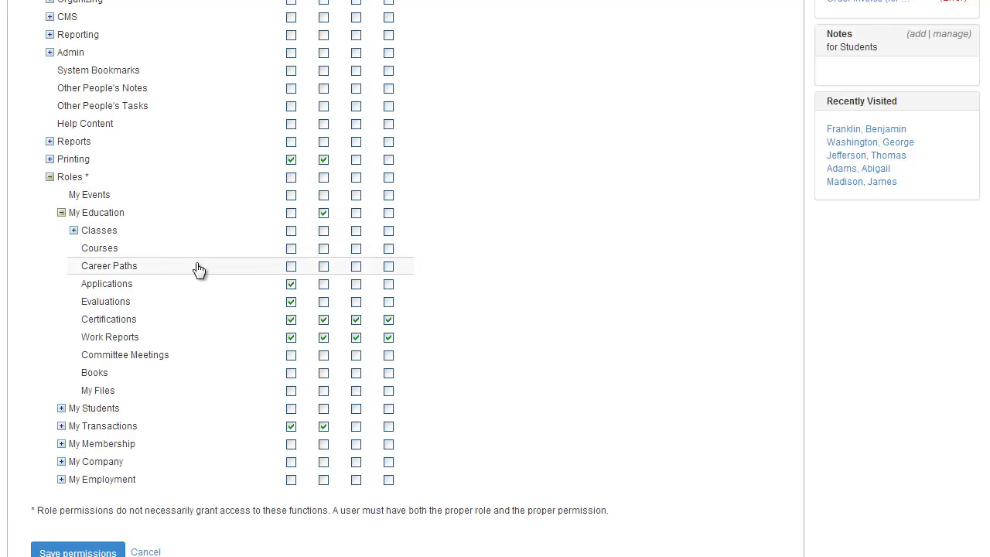
pyautogui.scroll(-1, 205, 278)
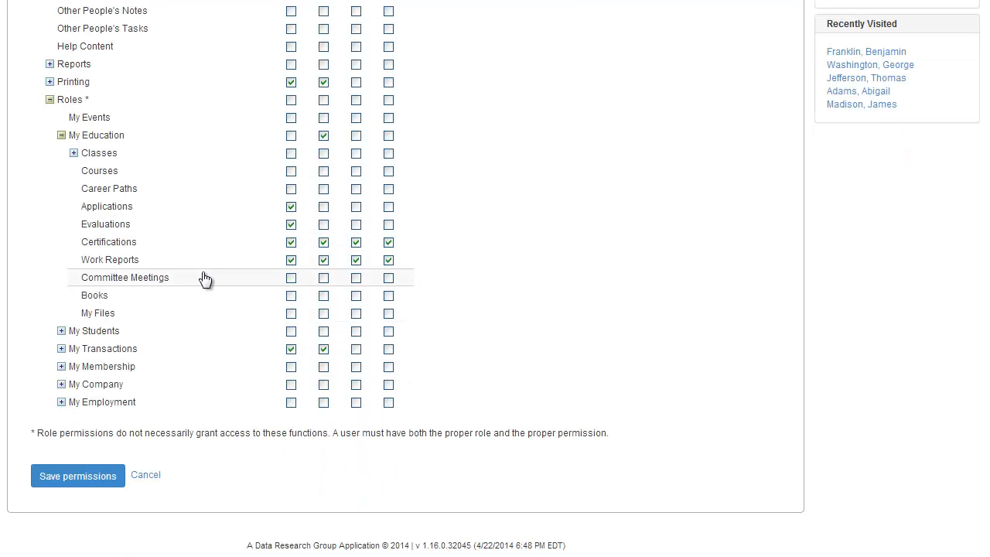
pyautogui.click(106, 473)
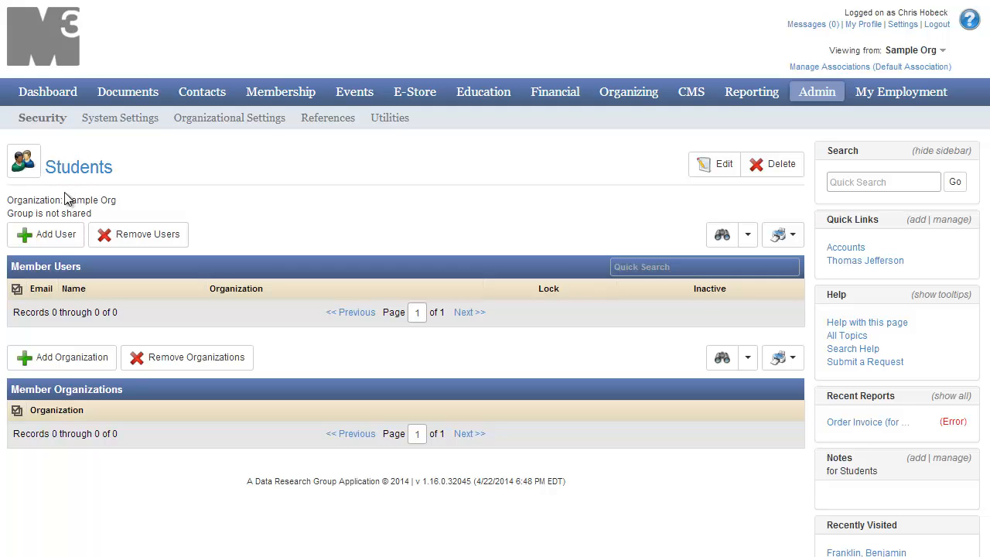
# Step: Try to find Thomas Jefferson and Benjamin Franklin as users to add to the Students group
pyautogui.click(48, 237)
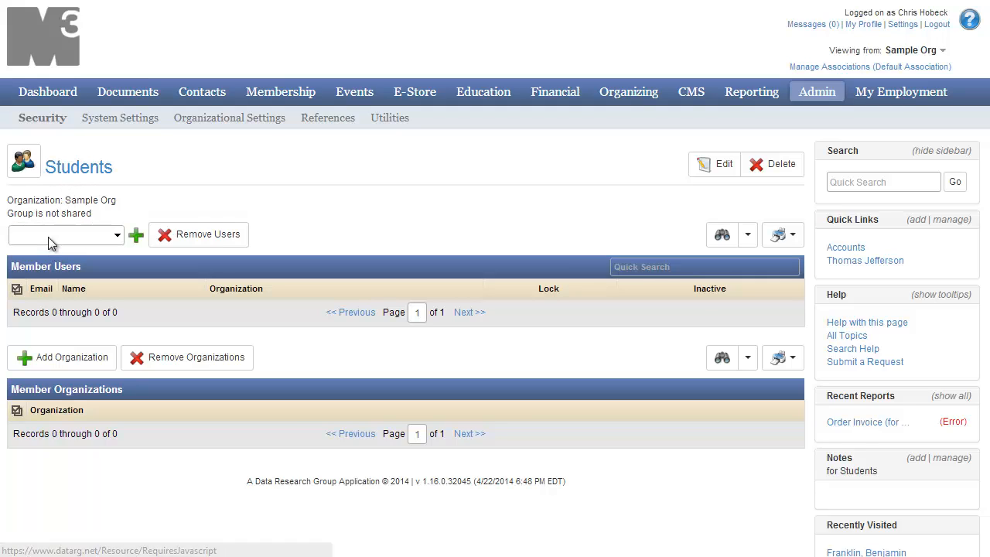
pyautogui.click(61, 242)
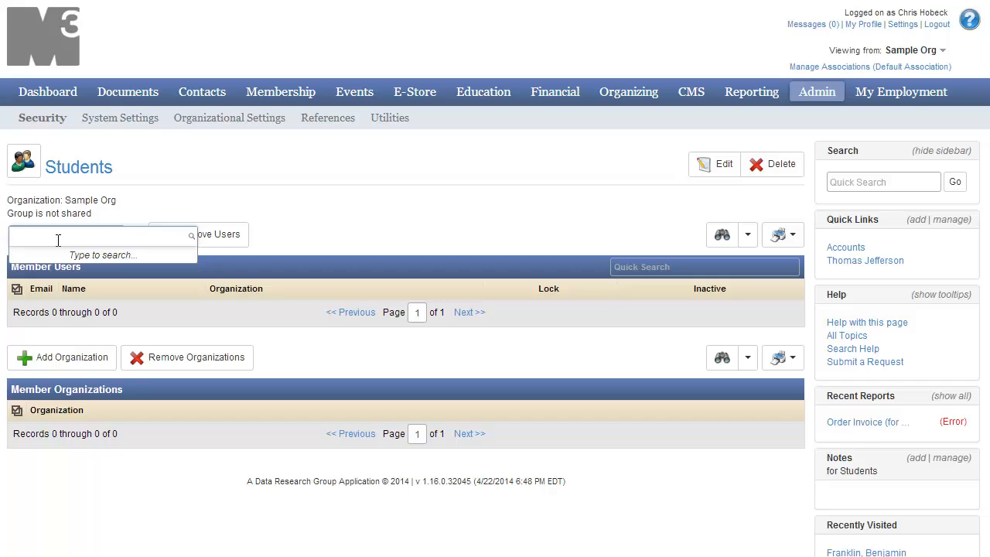
pyautogui.write('Thomas Jefferson')
pyautogui.press('BackSpace')
pyautogui.press('BackSpace')
pyautogui.press('BackSpace')
pyautogui.press('BackSpace')
pyautogui.press('BackSpace')
pyautogui.press('BackSpace')
pyautogui.press('BackSpace')
pyautogui.press('BackSpace')
pyautogui.press('BackSpace')
pyautogui.press('BackSpace')
pyautogui.press('BackSpace')
pyautogui.press('BackSpace')
pyautogui.press('BackSpace')
pyautogui.press('BackSpace')
pyautogui.press('BackSpace')
pyautogui.press('BackSpace')
pyautogui.write('Benjamin Franklin')
# Step: Add Martha Jefferson of Sample Org as a member user of the Students group and remove her again
pyautogui.click(75, 233)
pyautogui.write('martha')
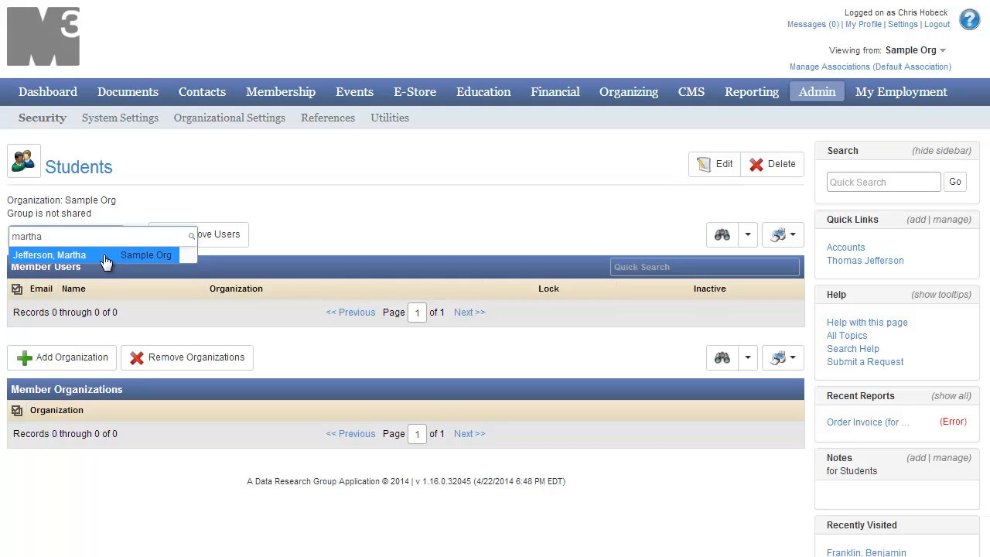
pyautogui.click(103, 254)
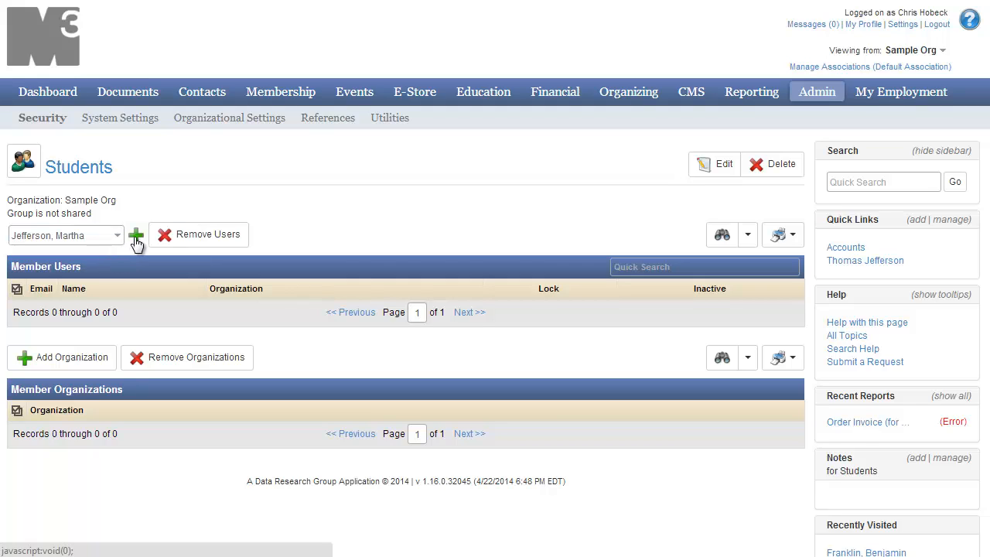
pyautogui.click(136, 238)
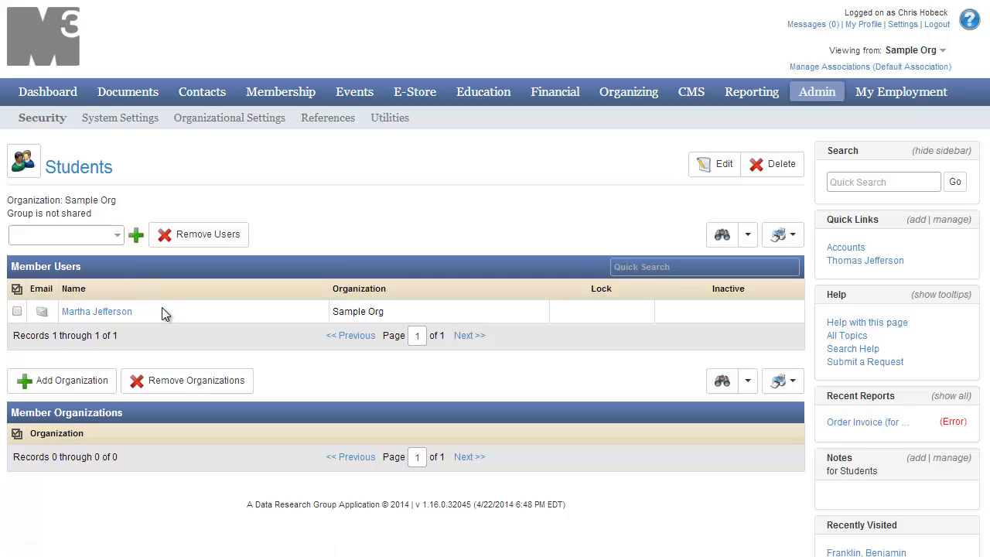
pyautogui.click(17, 312)
pyautogui.click(197, 239)
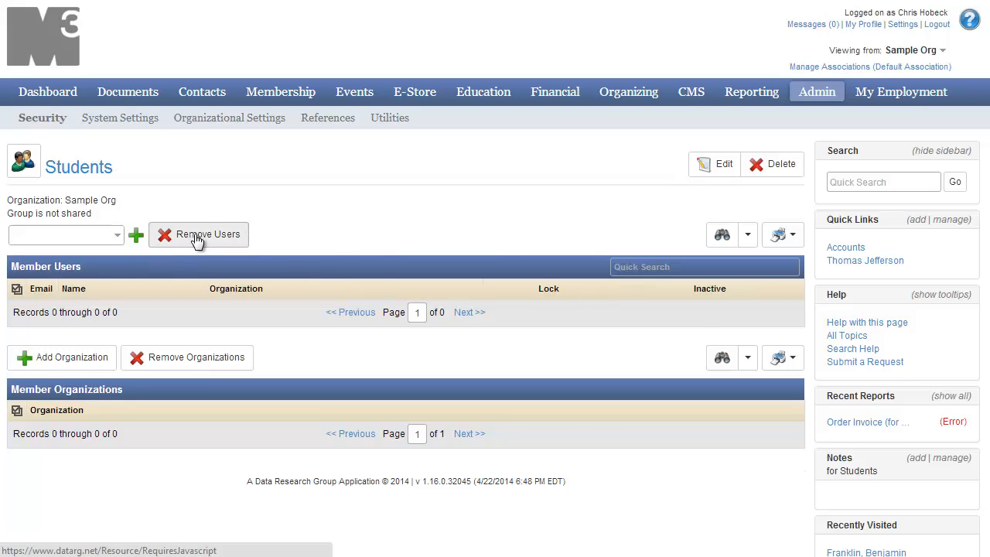
# Step: Open the Students group's permissions again and expand Roles to review what has been granted
pyautogui.click(21, 165)
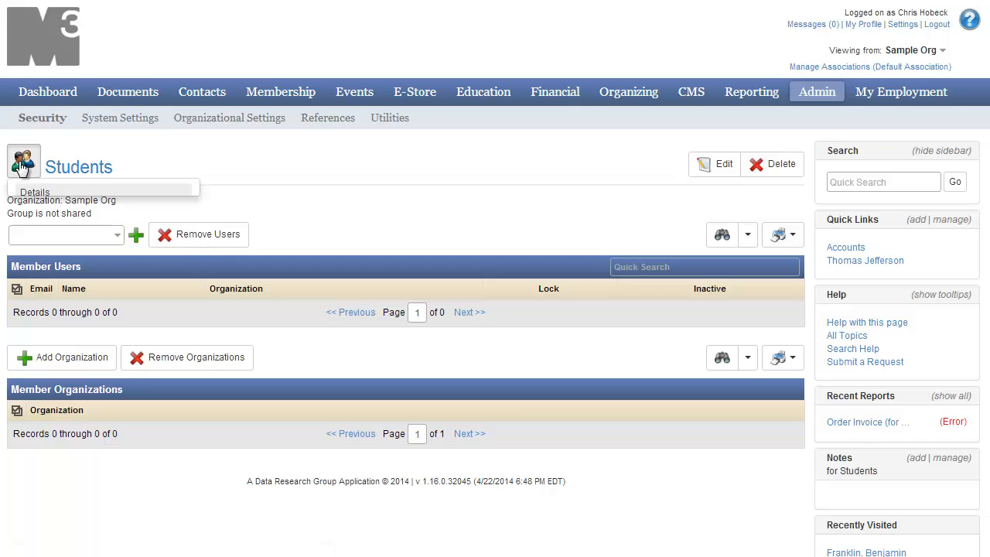
pyautogui.click(46, 239)
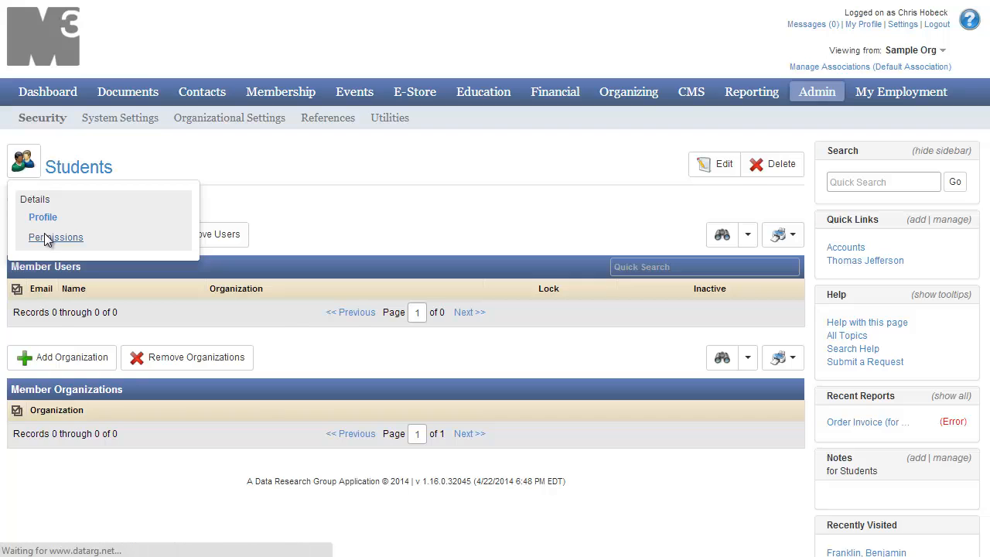
pyautogui.scroll(-2, 193, 240)
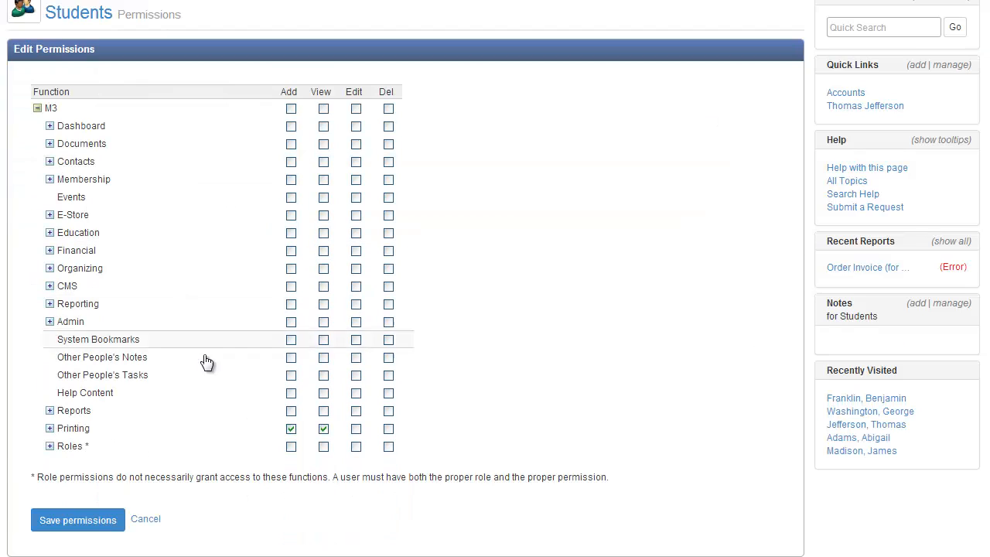
pyautogui.click(49, 446)
pyautogui.scroll(-2, 93, 433)
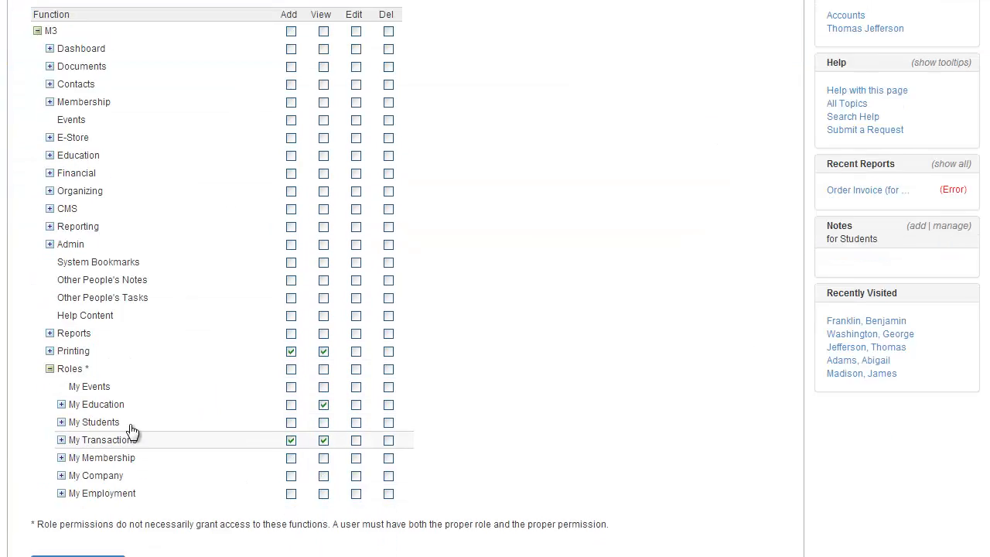